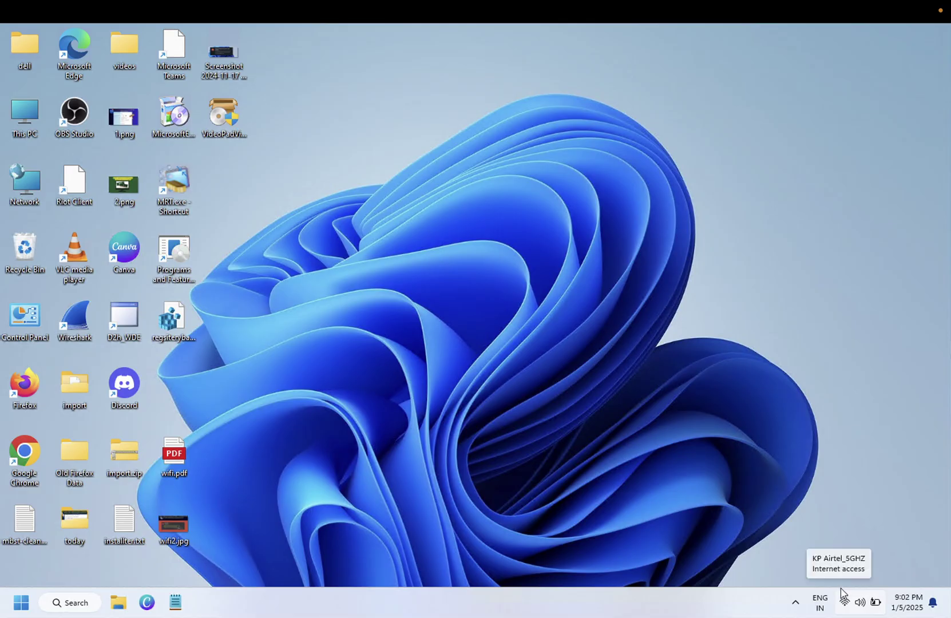
# Step: Launch Device Manager by searching 'devi', then move its window down and to the right
pyautogui.rightClick(21, 605)
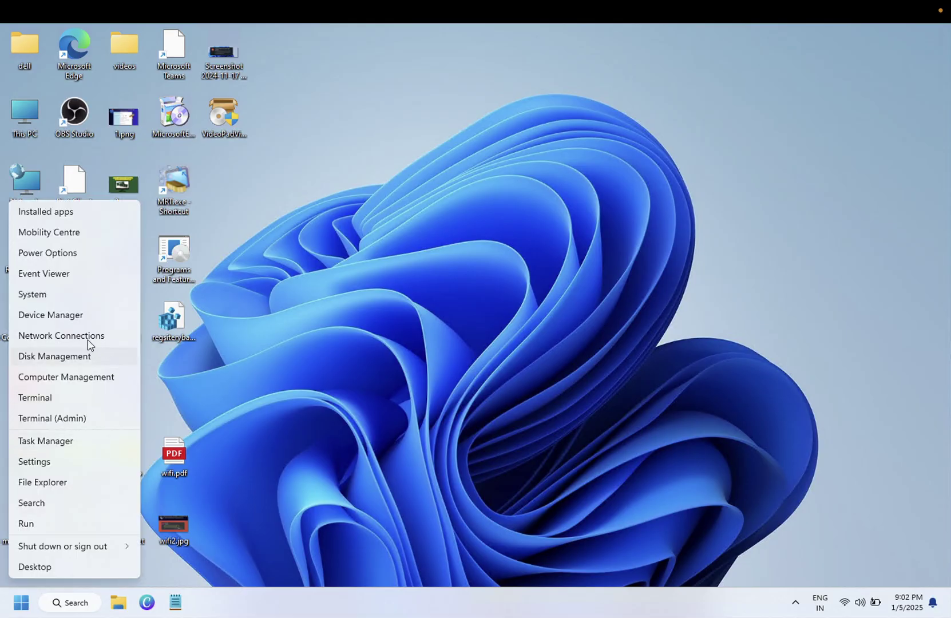
pyautogui.press('Escape')
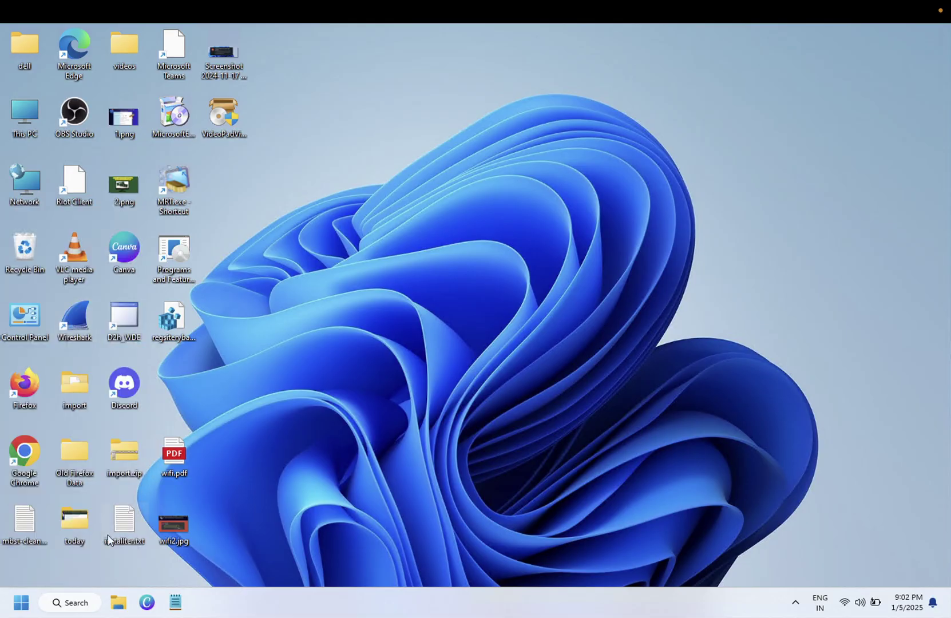
pyautogui.click(74, 604)
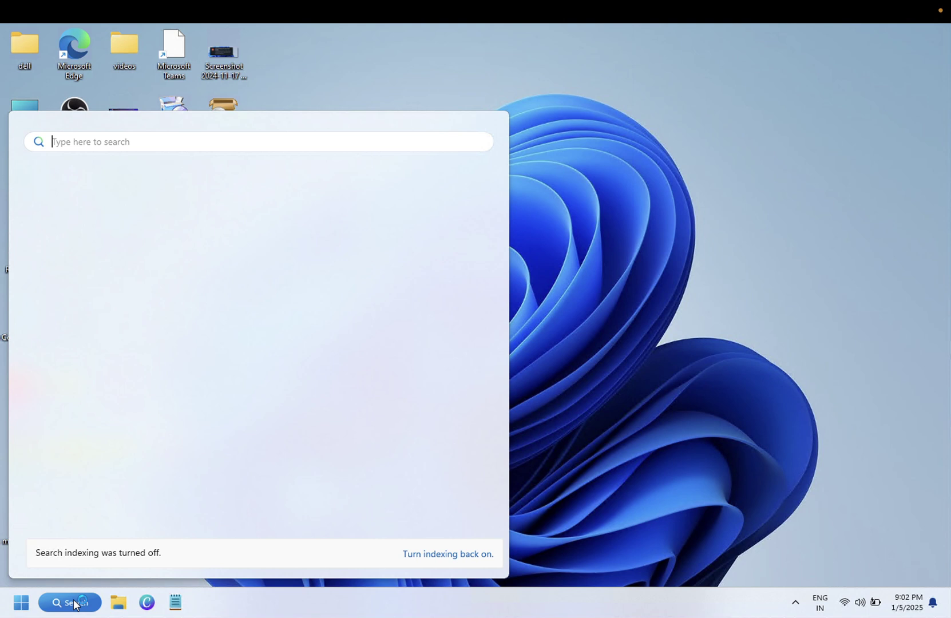
pyautogui.write('dev')
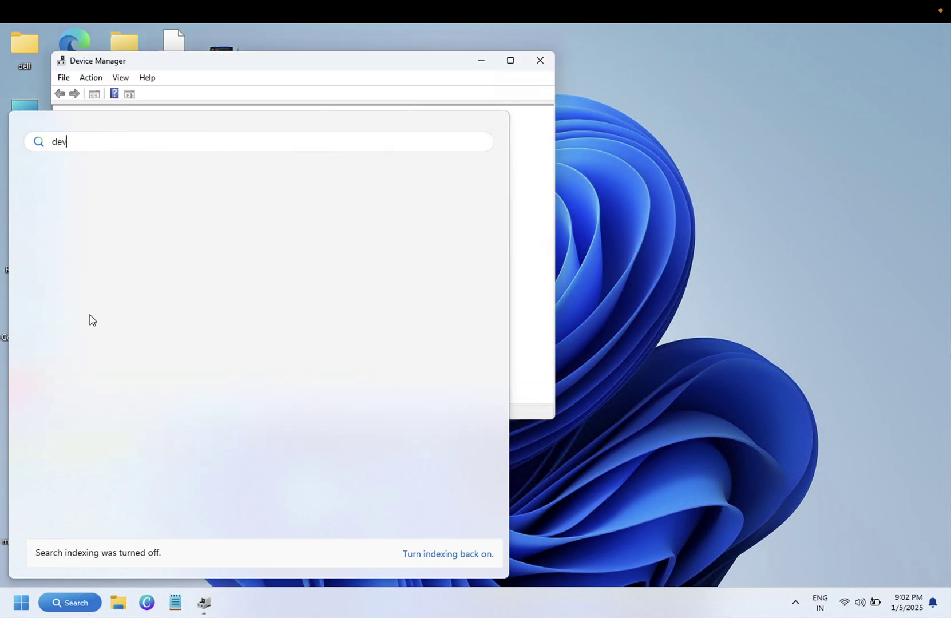
pyautogui.write('i')
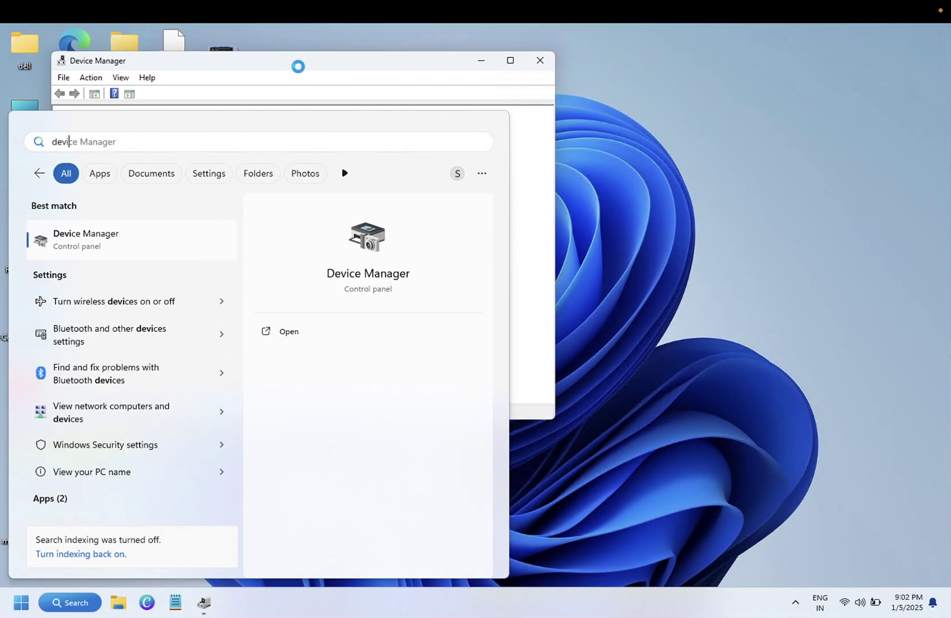
pyautogui.moveTo(298, 68); pyautogui.dragTo(335, 84)
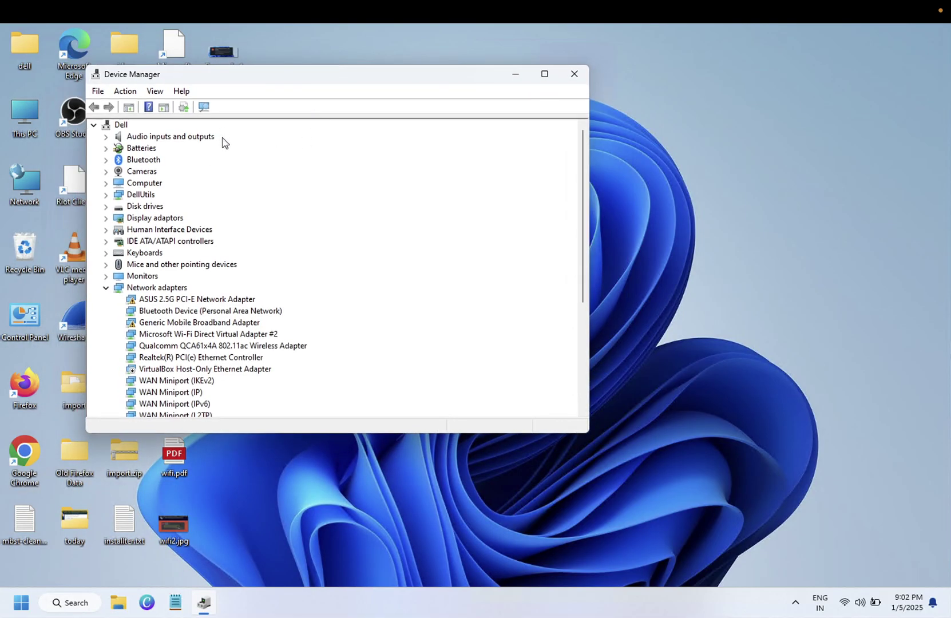
# Step: Maximize Device Manager with Network adapters expanded, selecting the Qualcomm QCA61x4A and VirtualBox adapters
pyautogui.click(106, 287)
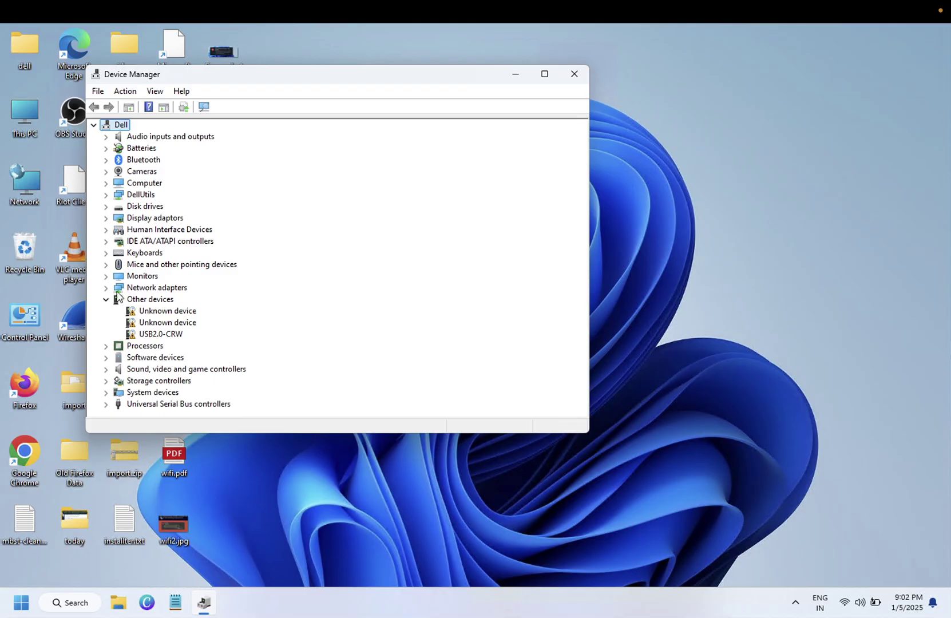
pyautogui.click(106, 287)
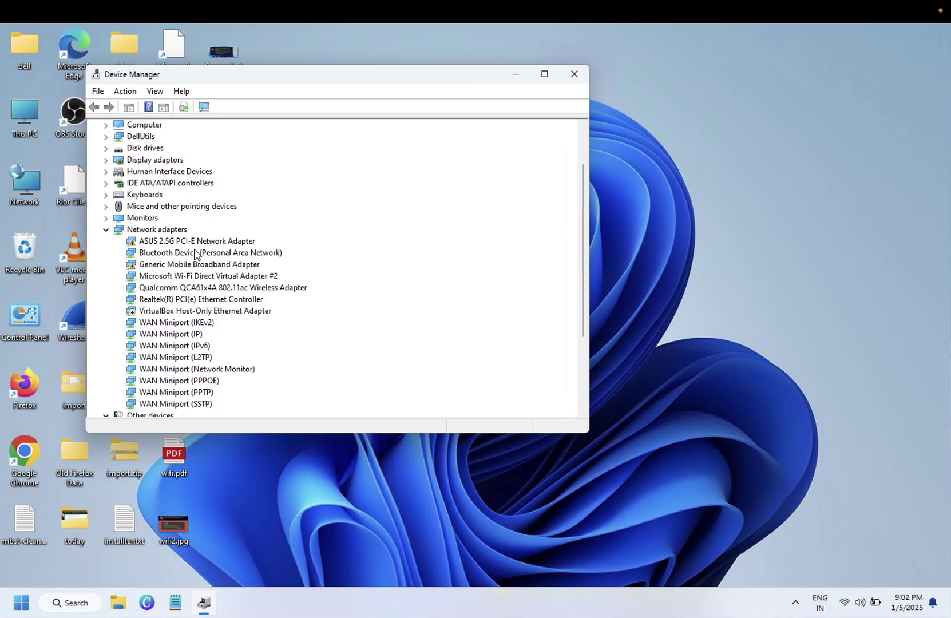
pyautogui.click(544, 73)
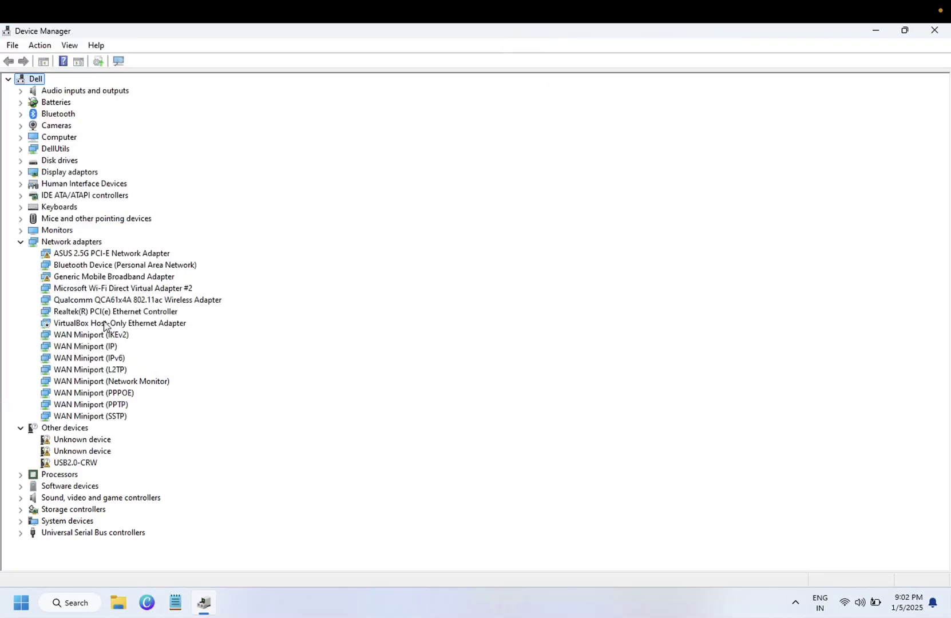
pyautogui.click(129, 302)
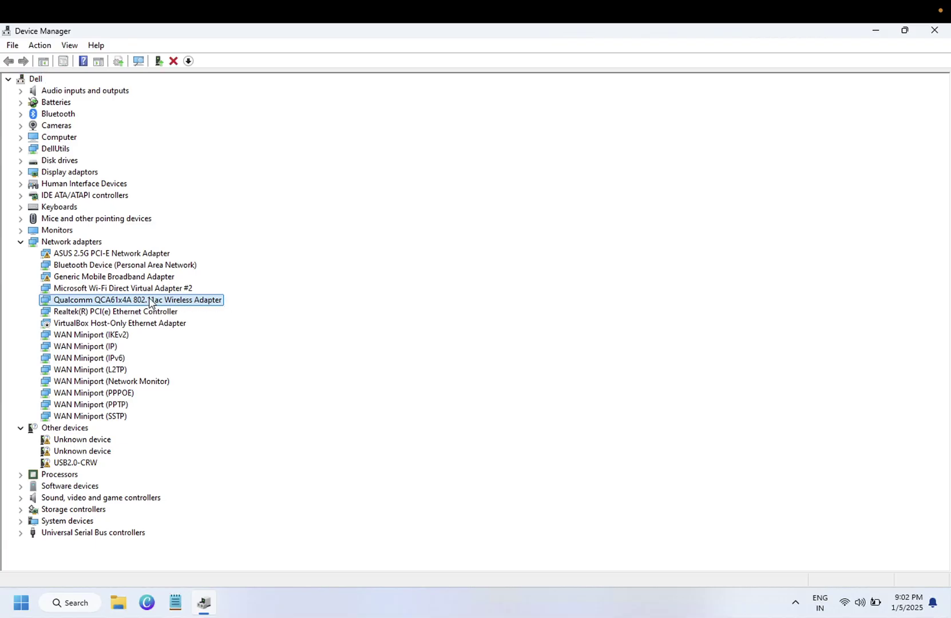
pyautogui.click(96, 324)
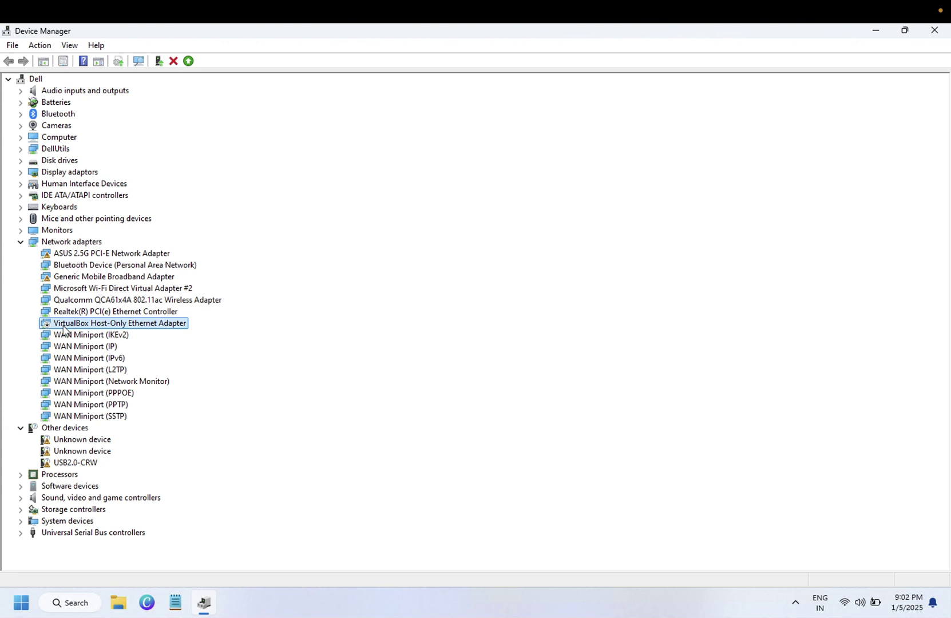
# Step: Enable the VirtualBox Host-Only Ethernet Adapter, then check the Wi-Fi network list in quick settings
pyautogui.rightClick(64, 330)
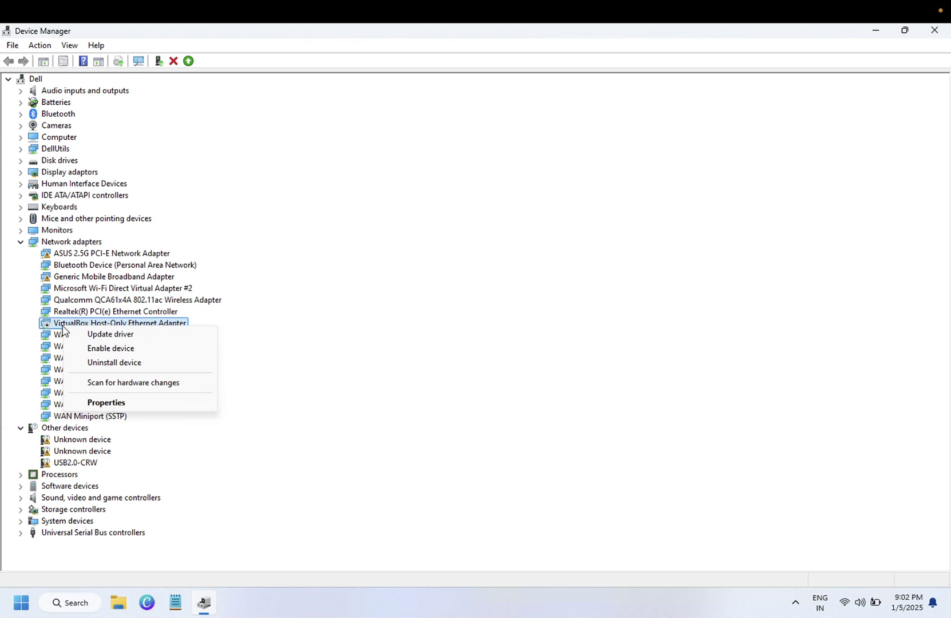
pyautogui.click(108, 349)
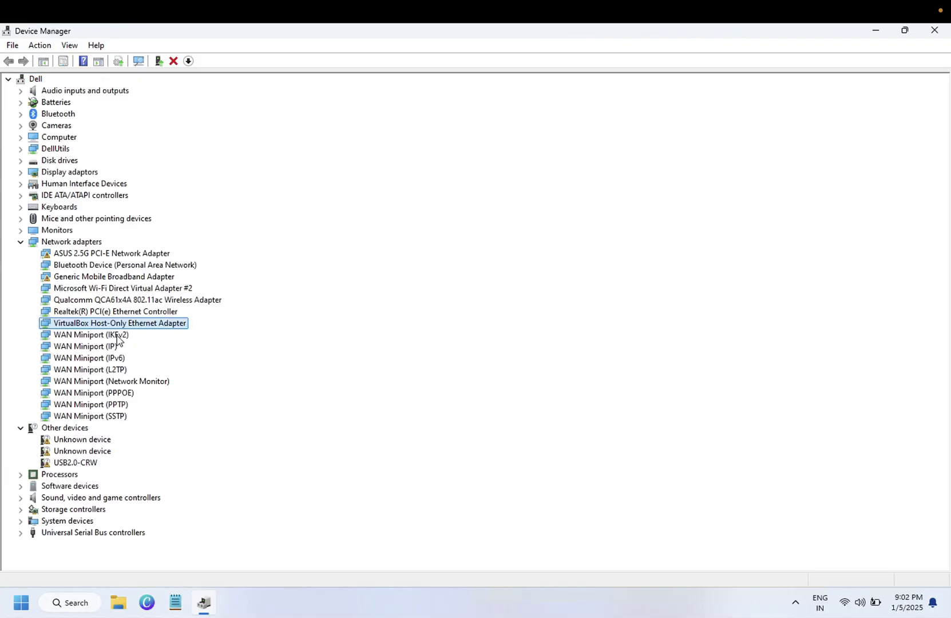
pyautogui.click(851, 602)
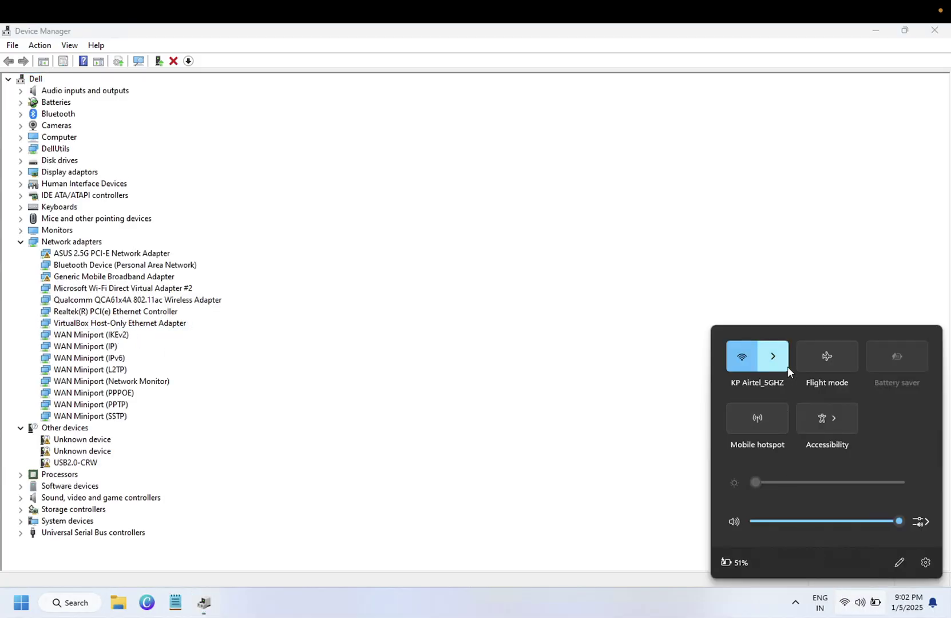
pyautogui.click(782, 361)
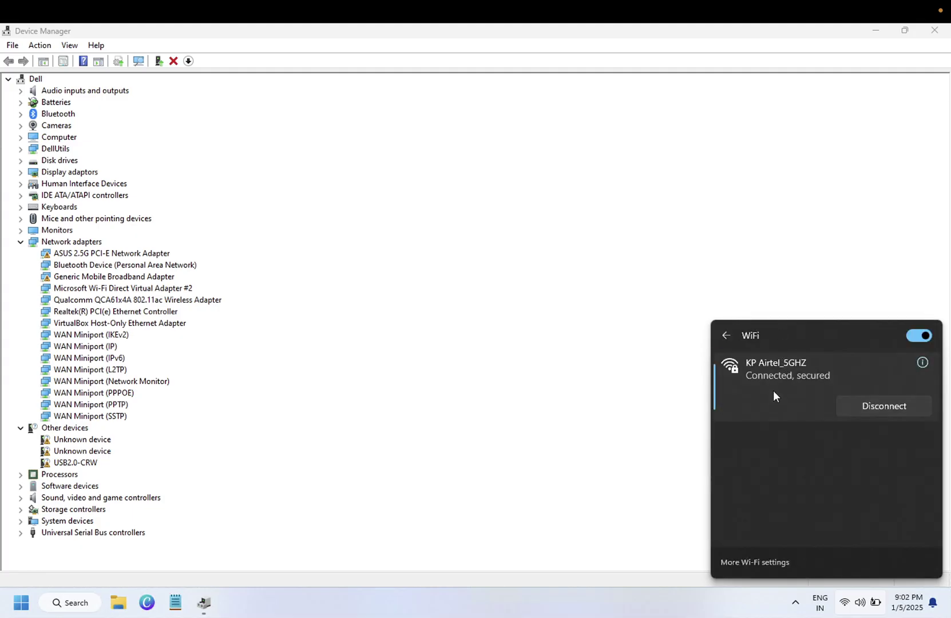
pyautogui.click(626, 362)
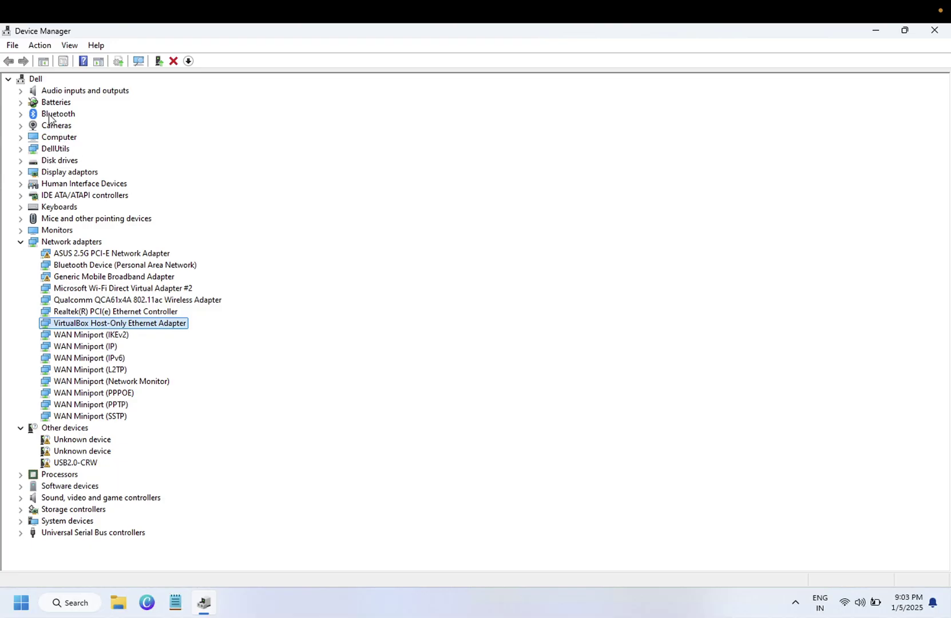
# Step: With the Dell computer root node selected, run Scan for hardware changes from the Action menu
pyautogui.click(34, 79)
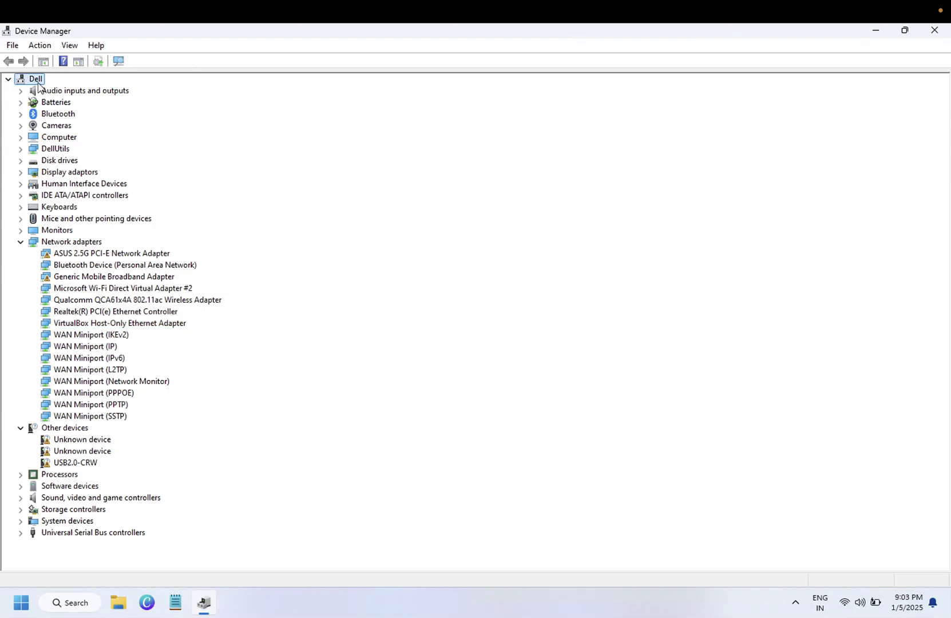
pyautogui.click(40, 45)
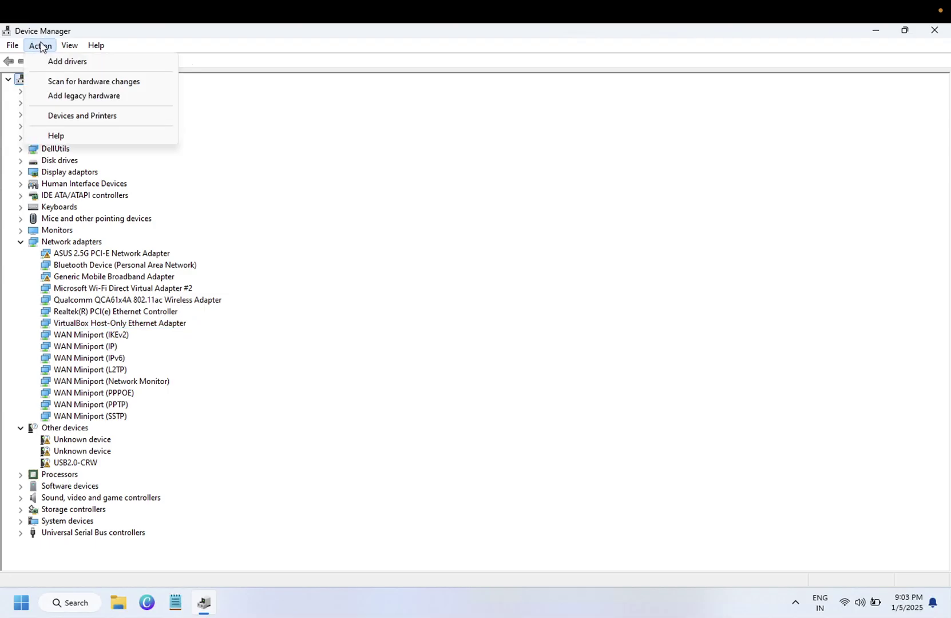
pyautogui.click(78, 80)
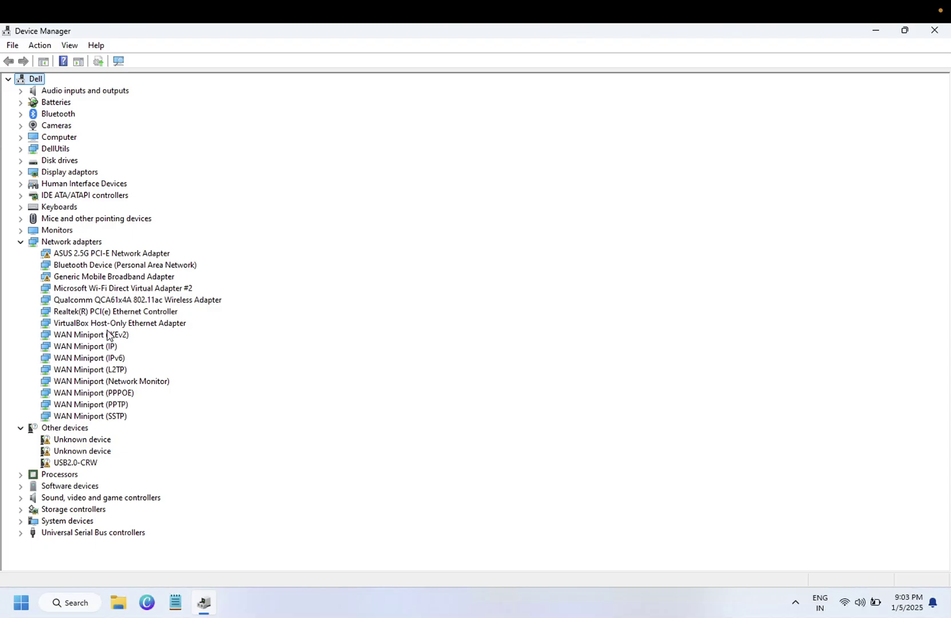
pyautogui.click(111, 303)
pyautogui.rightClick(112, 306)
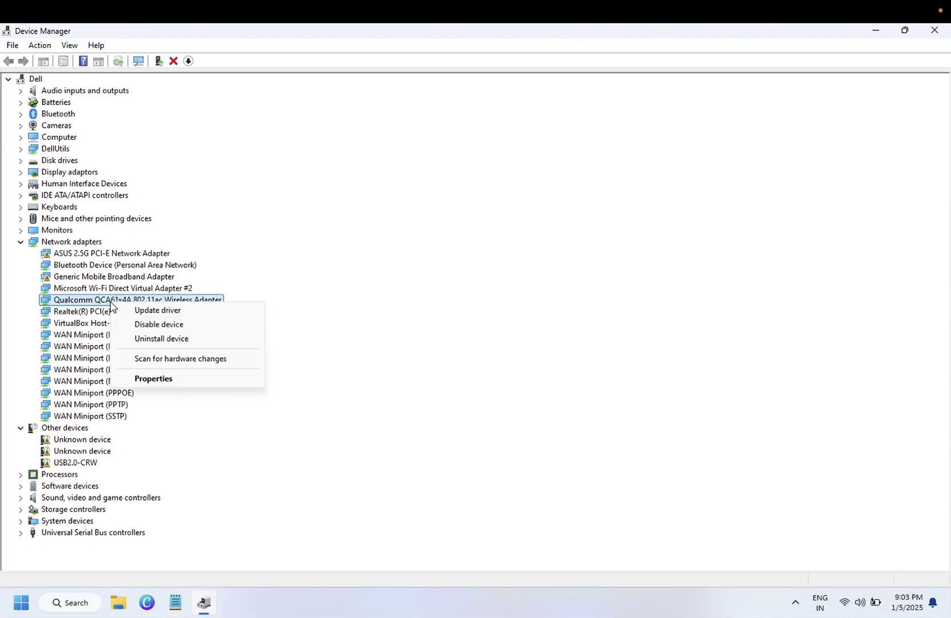
pyautogui.click(161, 315)
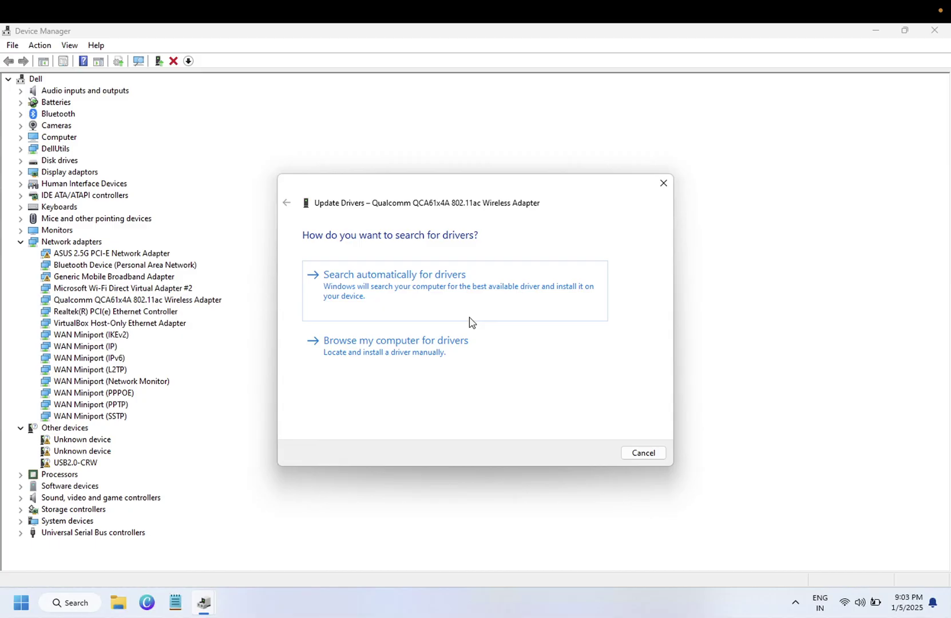
pyautogui.click(424, 354)
pyautogui.click(377, 369)
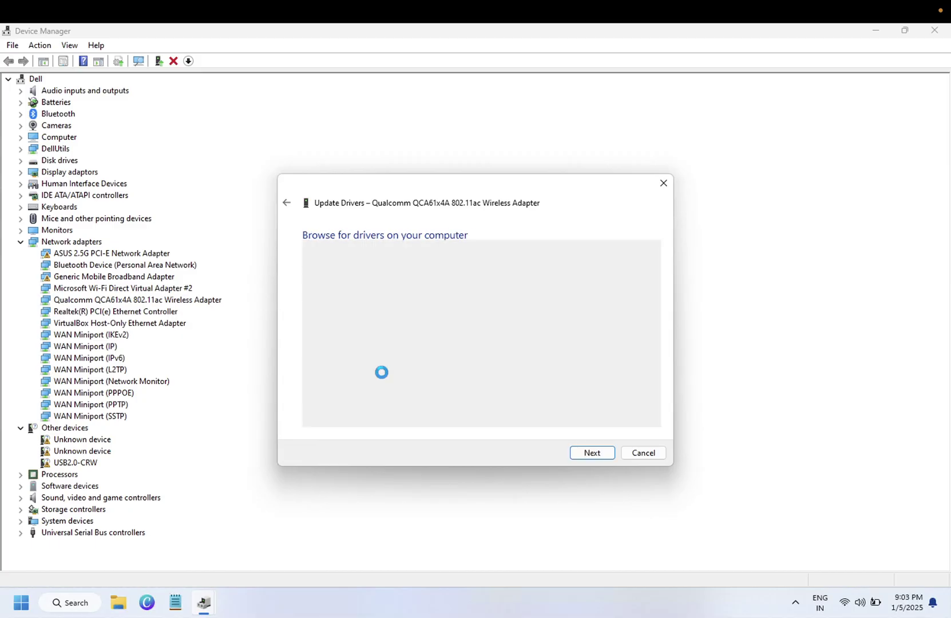
pyautogui.click(382, 343)
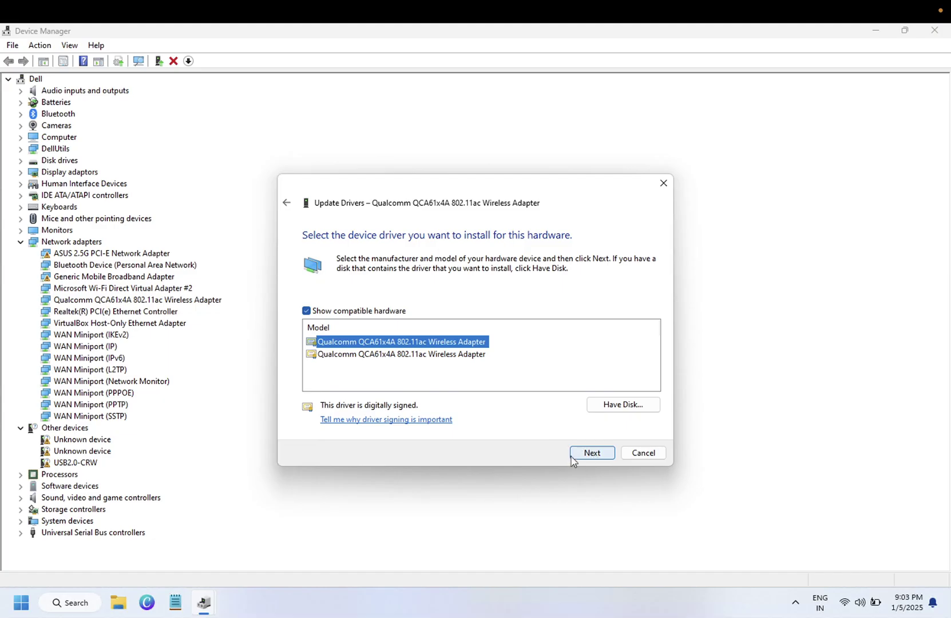
pyautogui.click(643, 454)
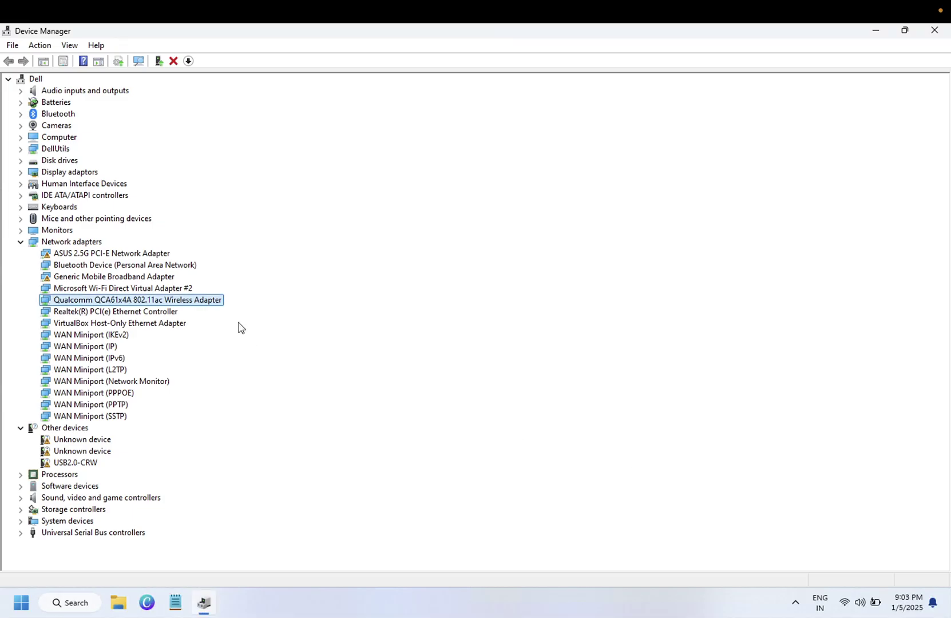
# Step: Open Run from search, centre its window, and run ncpa.cpl
pyautogui.click(88, 607)
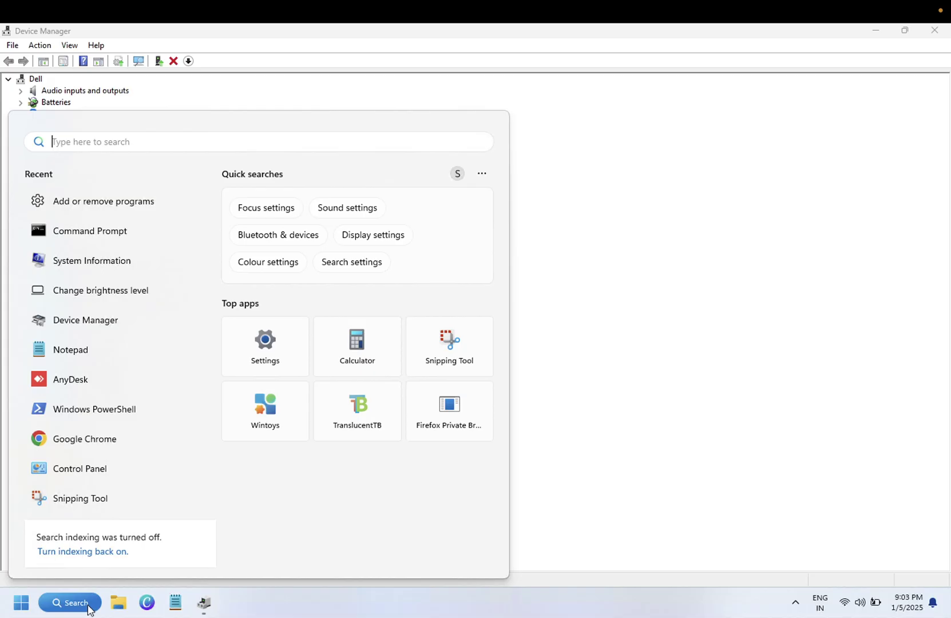
pyautogui.write('rub')
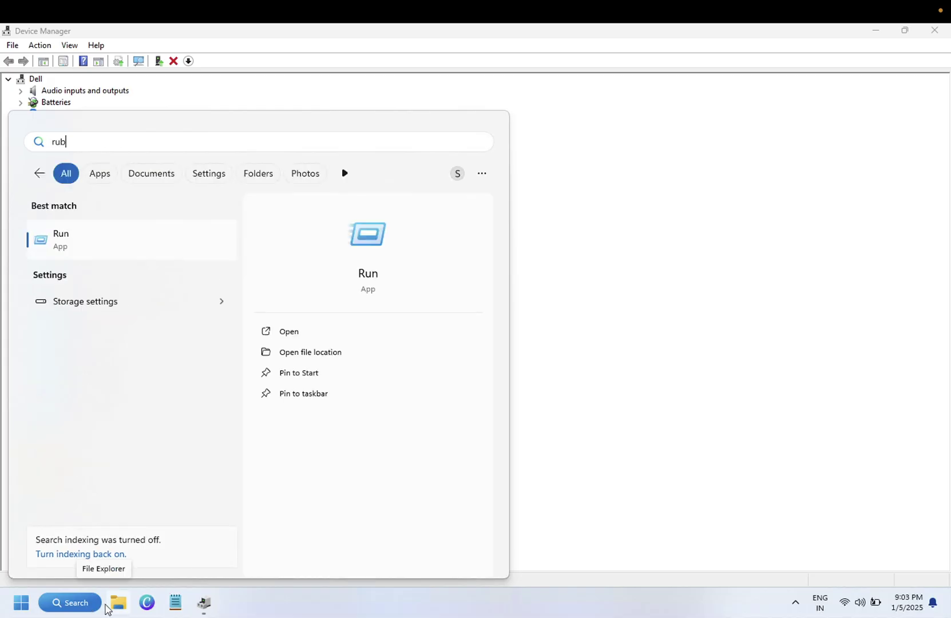
pyautogui.press('Return')
pyautogui.moveTo(162, 454); pyautogui.dragTo(381, 261)
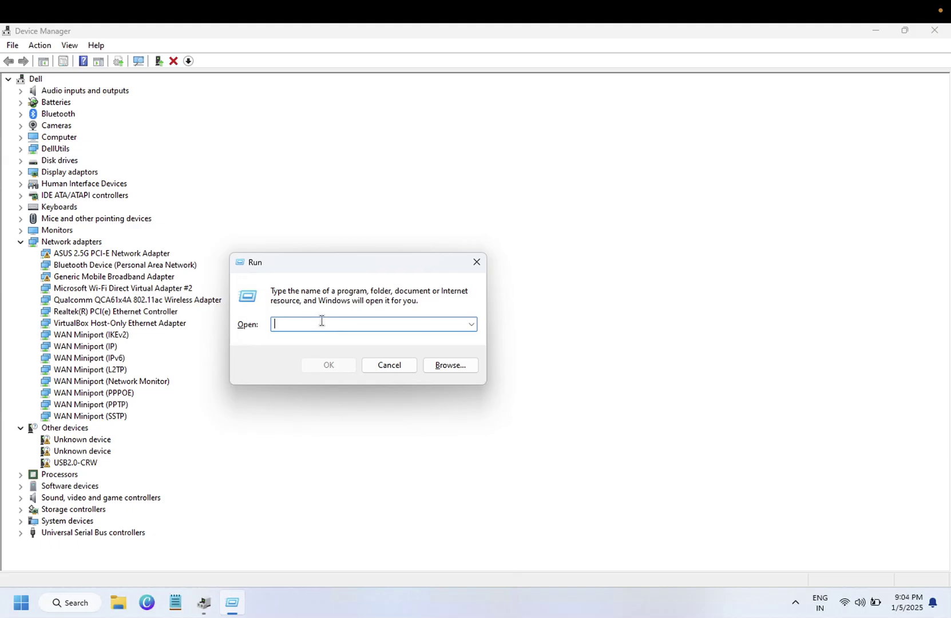
pyautogui.write('nc')
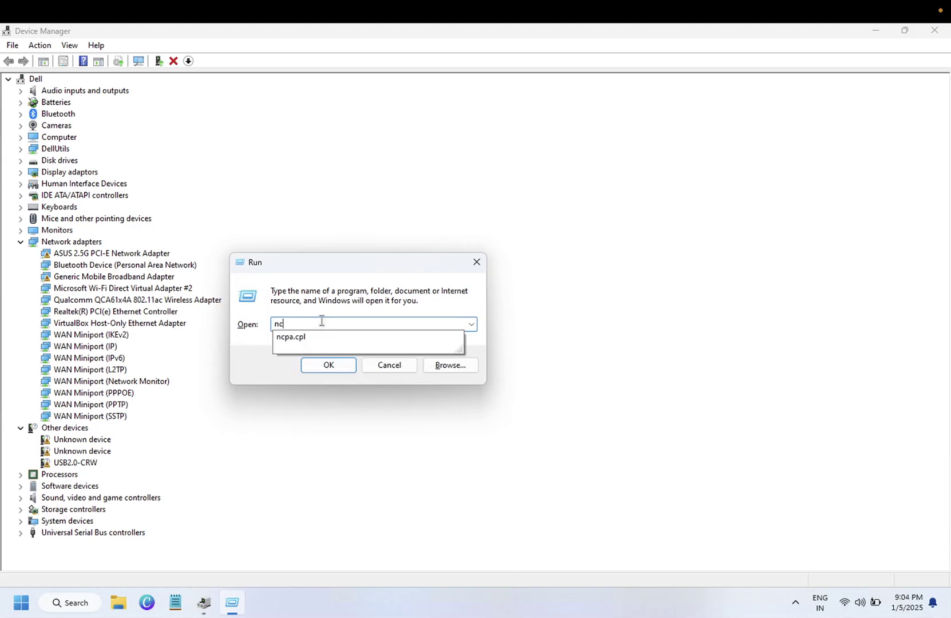
pyautogui.write('pa.cpl')
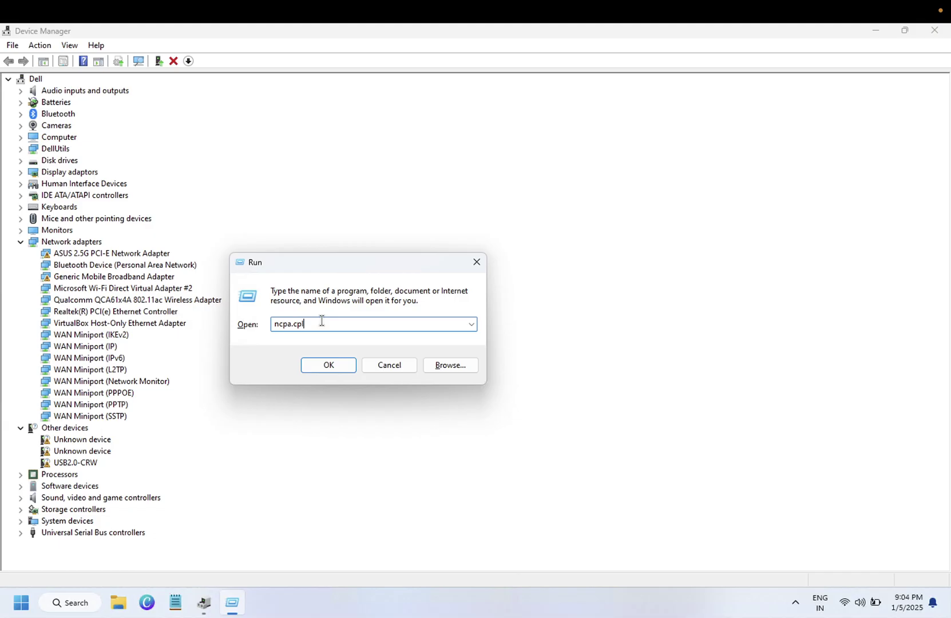
pyautogui.press('Return')
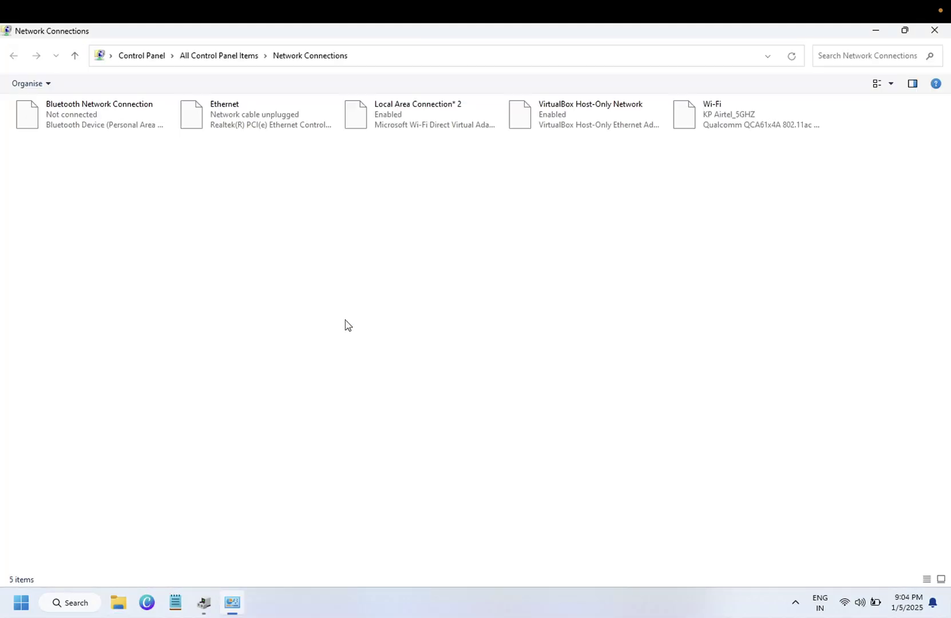
pyautogui.click(721, 133)
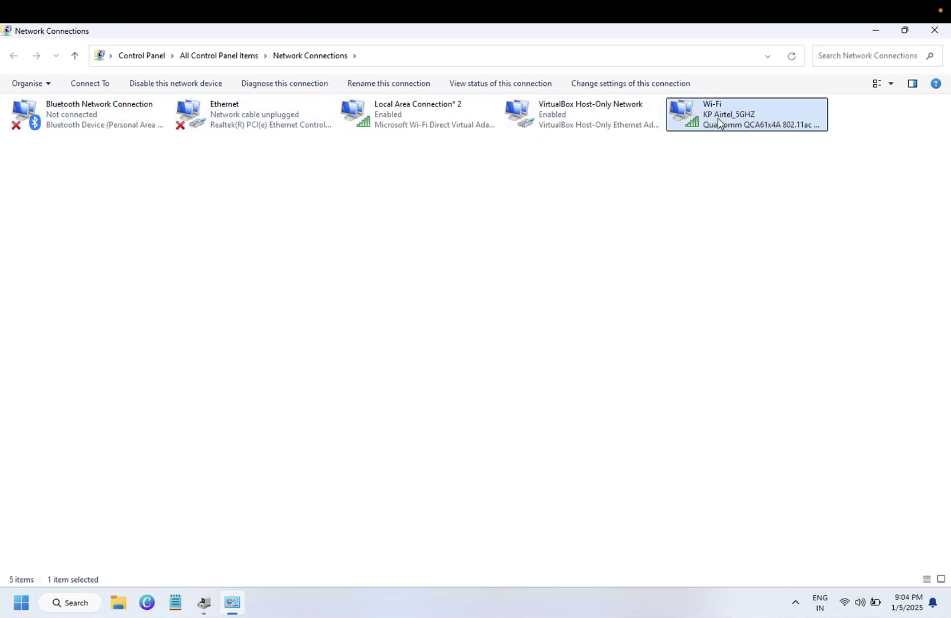
pyautogui.rightClick(719, 123)
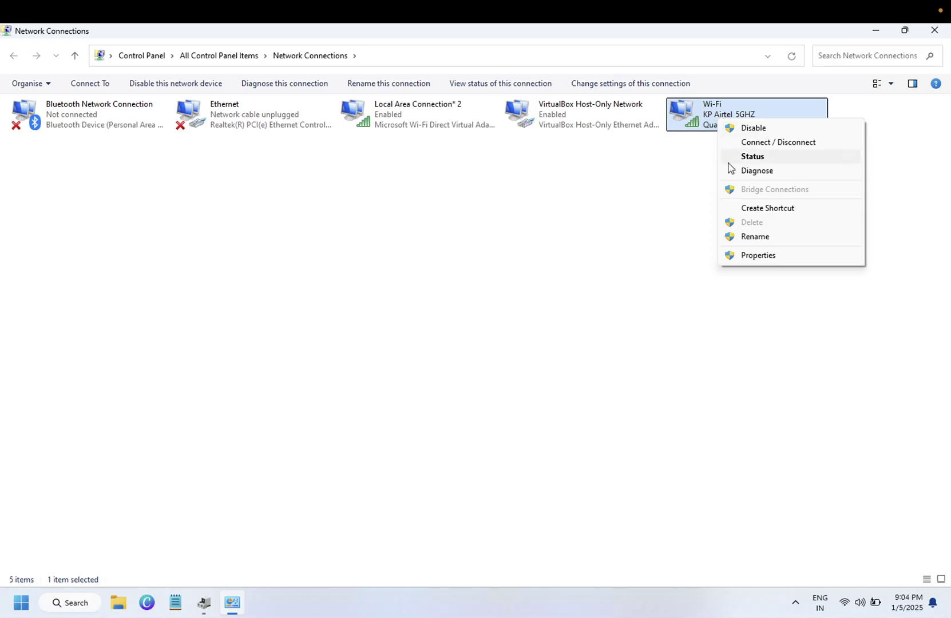
pyautogui.click(757, 171)
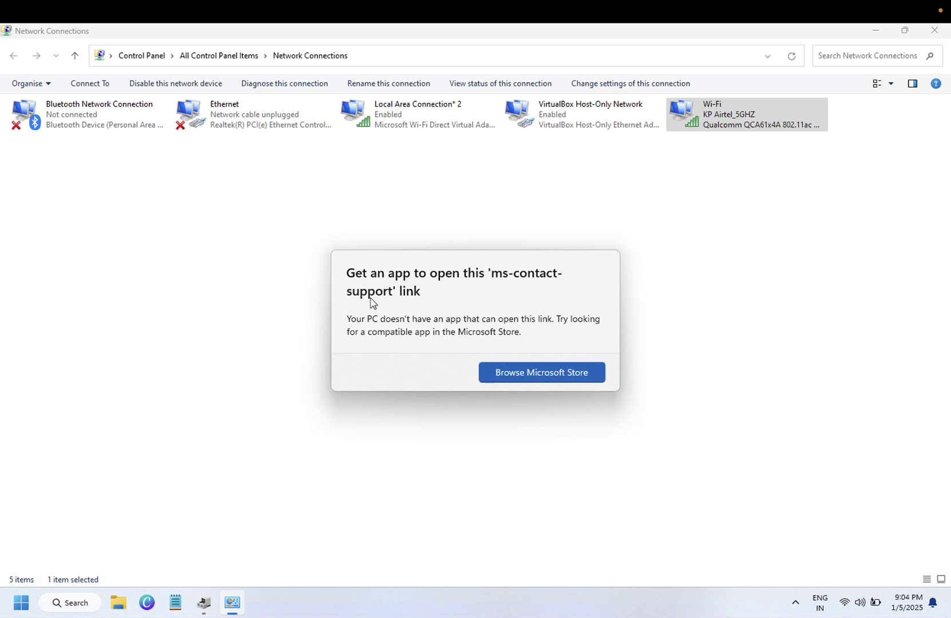
pyautogui.click(319, 291)
pyautogui.click(550, 130)
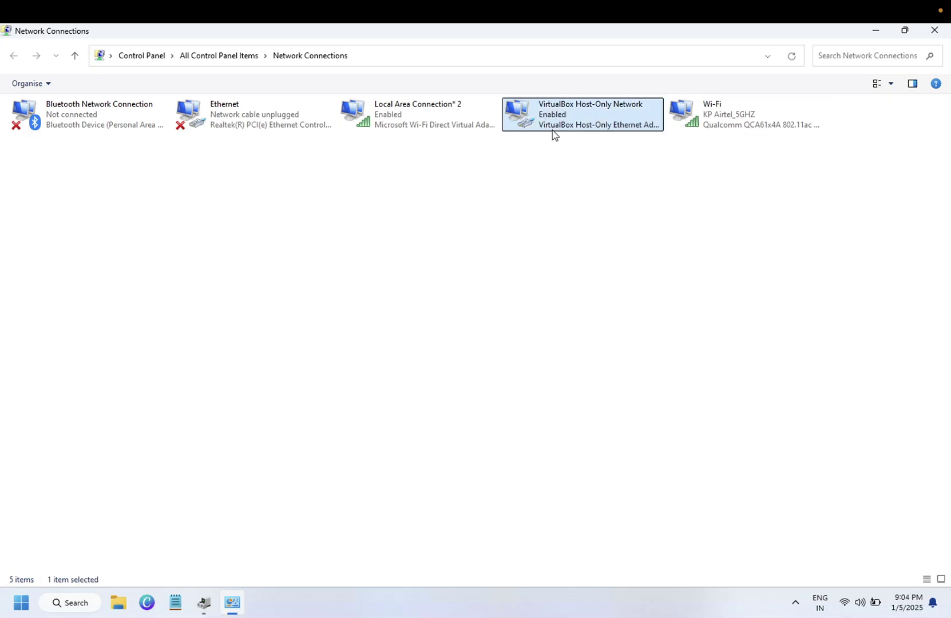
pyautogui.rightClick(552, 134)
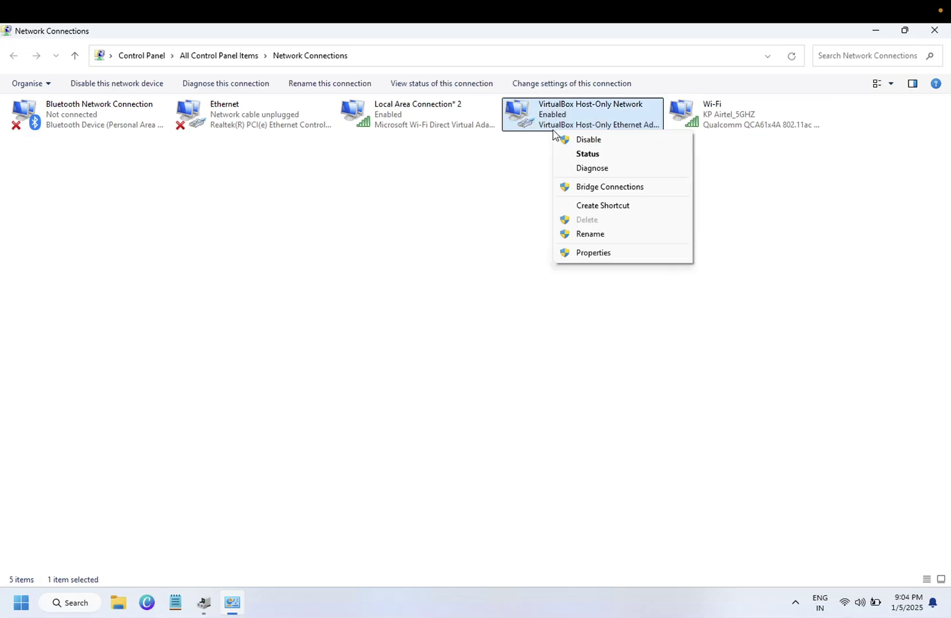
pyautogui.click(594, 169)
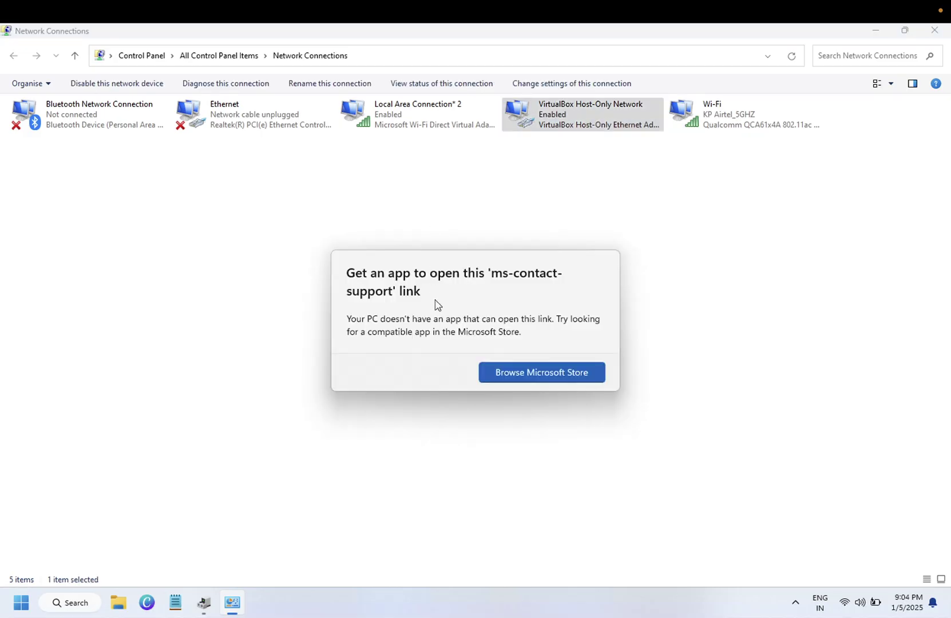
pyautogui.click(307, 294)
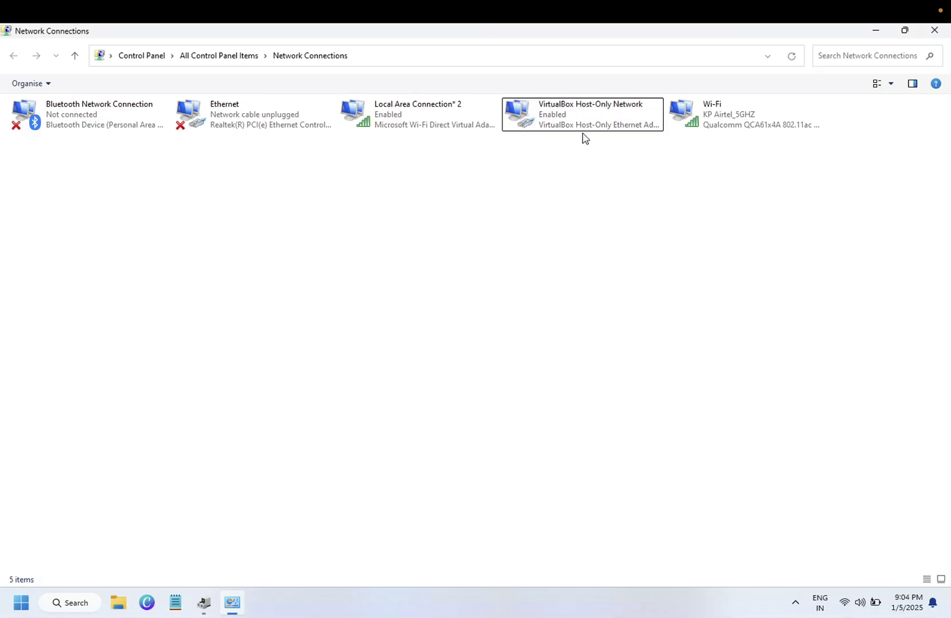
pyautogui.click(712, 111)
pyautogui.rightClick(727, 114)
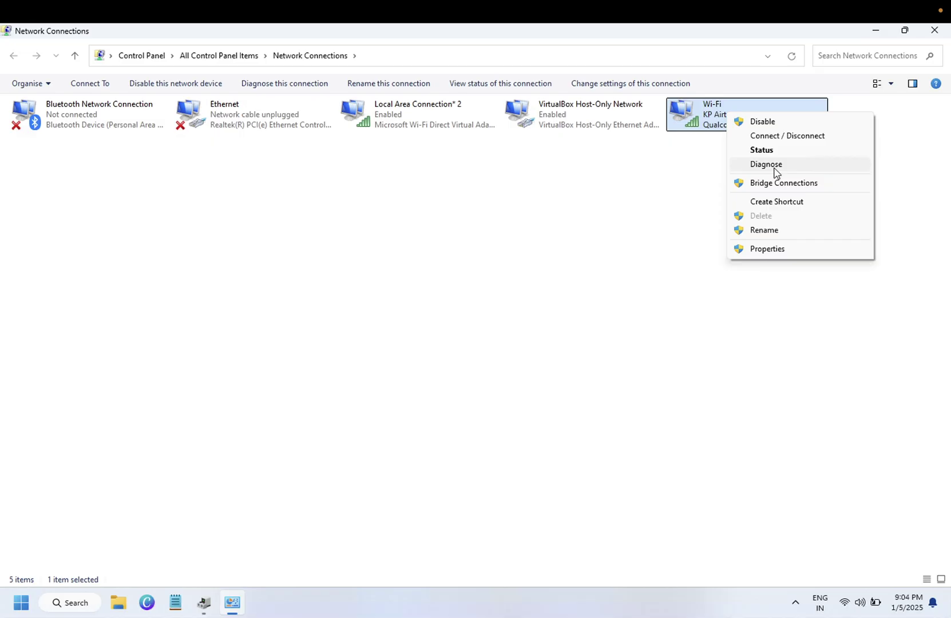
pyautogui.click(692, 159)
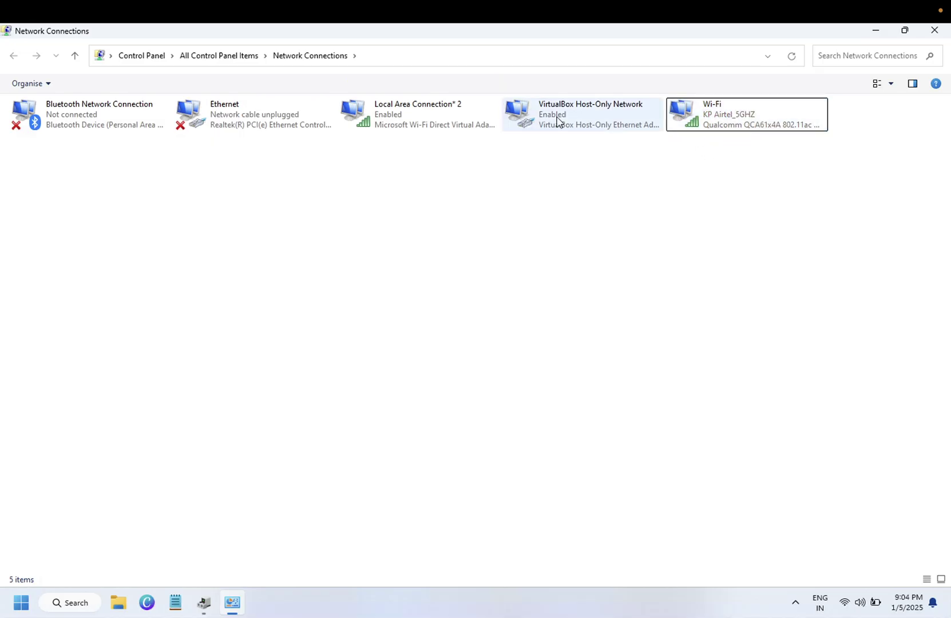
# Step: Close the Network Connections and Device Manager windows, then choose Refresh from the desktop context menu
pyautogui.click(928, 38)
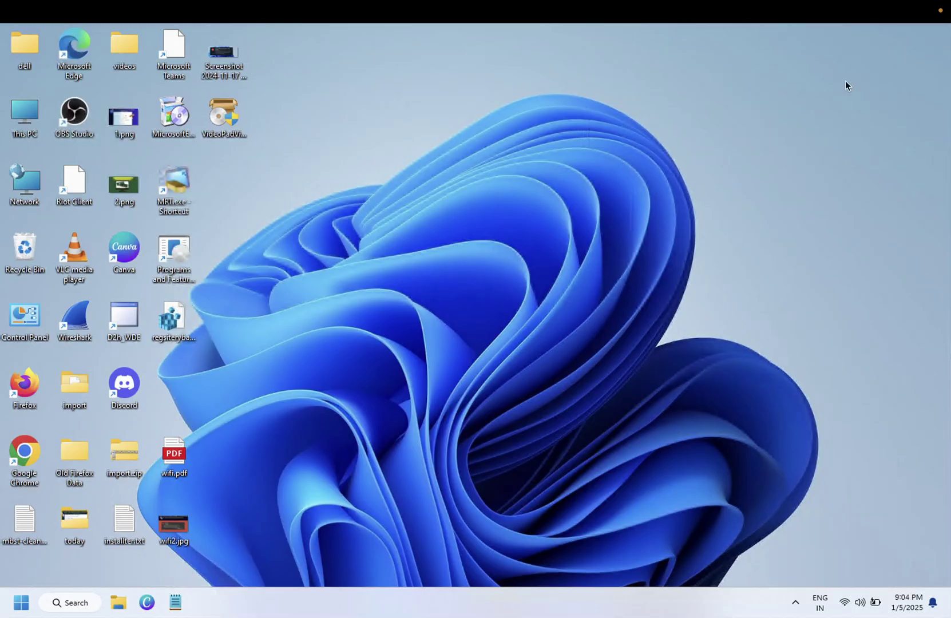
pyautogui.click(934, 30)
pyautogui.rightClick(437, 207)
pyautogui.click(473, 258)
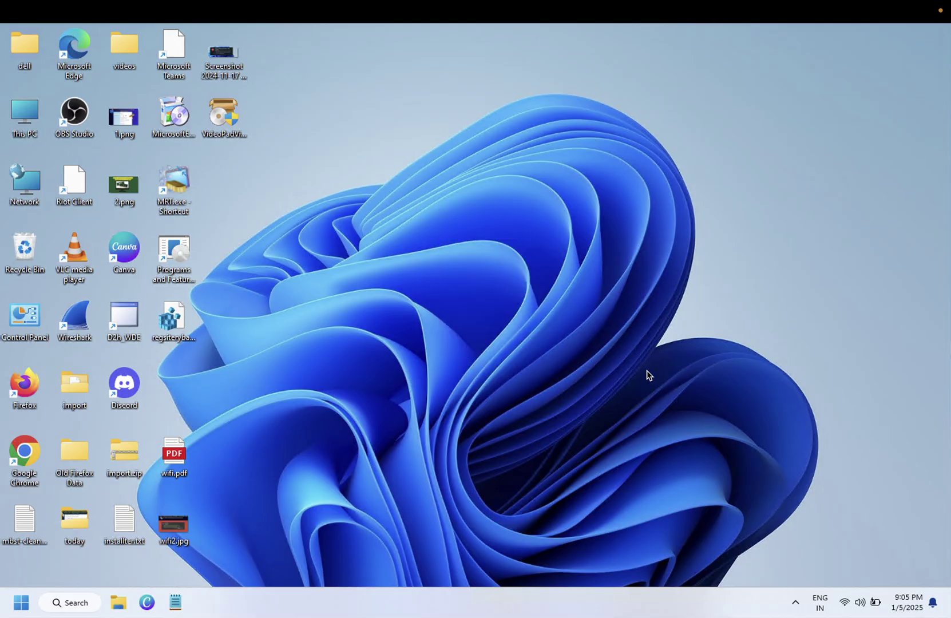